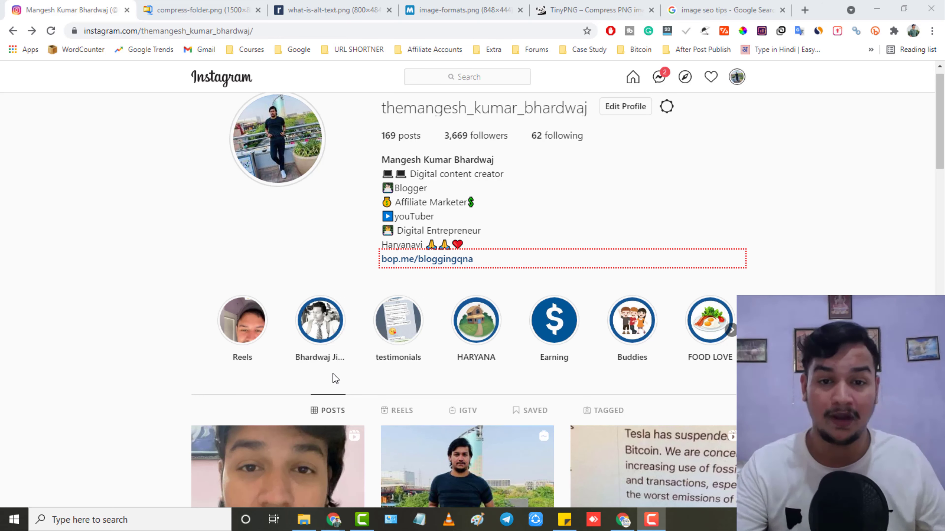
# Open the Search Console Performance report filtered to the Image search type
pyautogui.scroll(1, 341, 387)
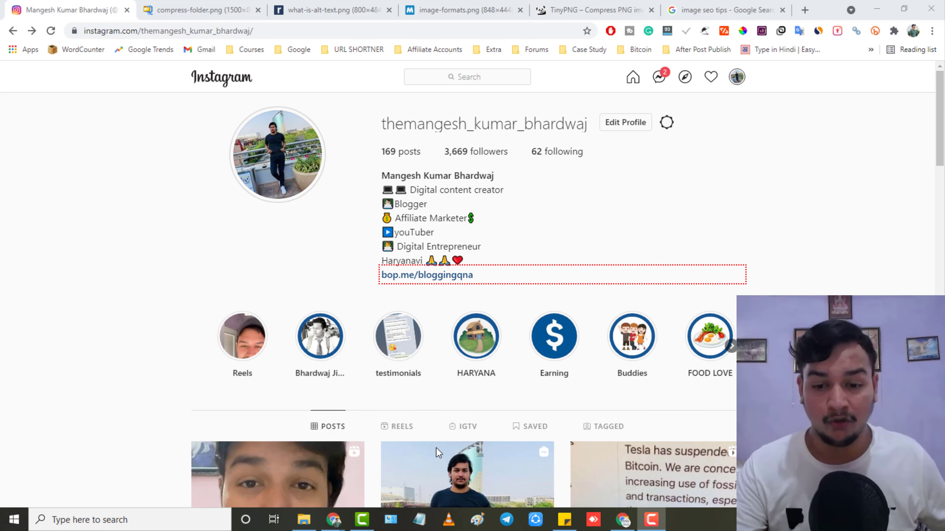
pyautogui.click(625, 521)
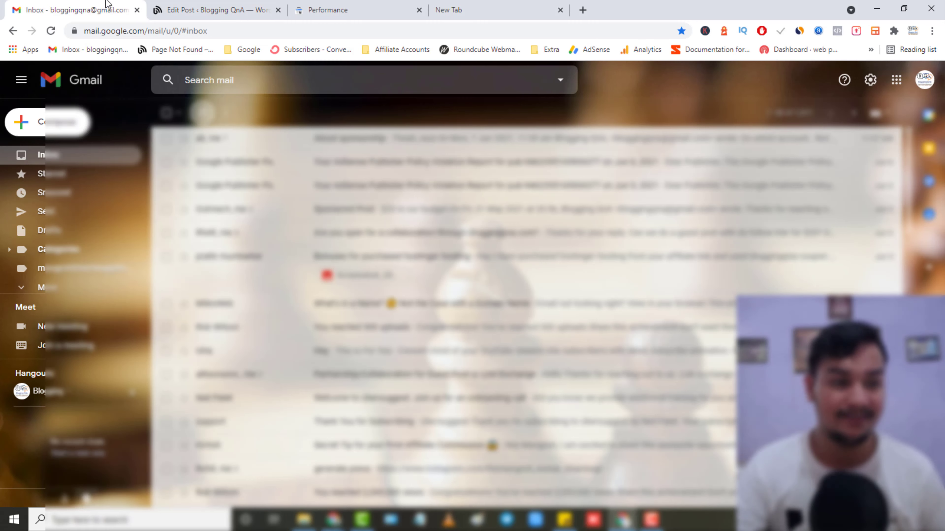
pyautogui.click(349, 6)
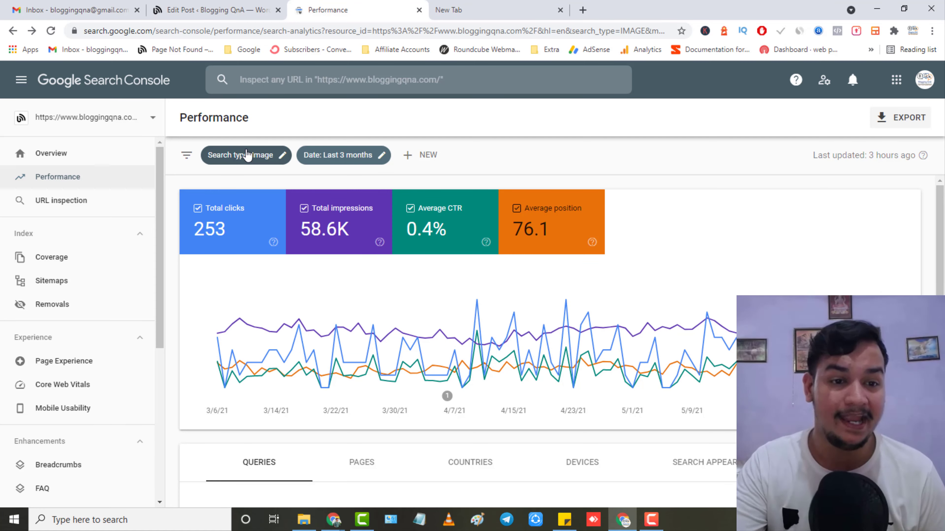
pyautogui.click(247, 156)
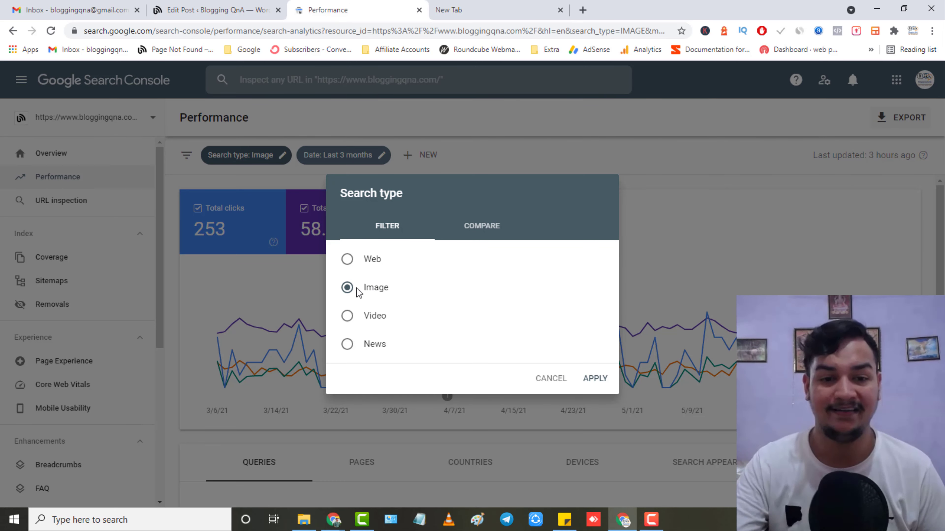
pyautogui.click(600, 378)
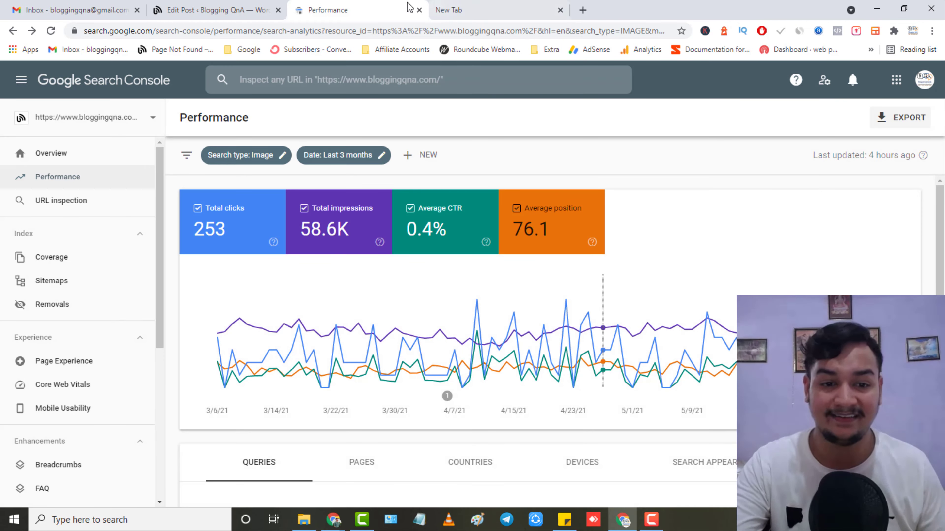
# Highlight the total impressions and total clicks figures, then scroll toward the Queries table
pyautogui.moveTo(287, 183); pyautogui.dragTo(400, 263)
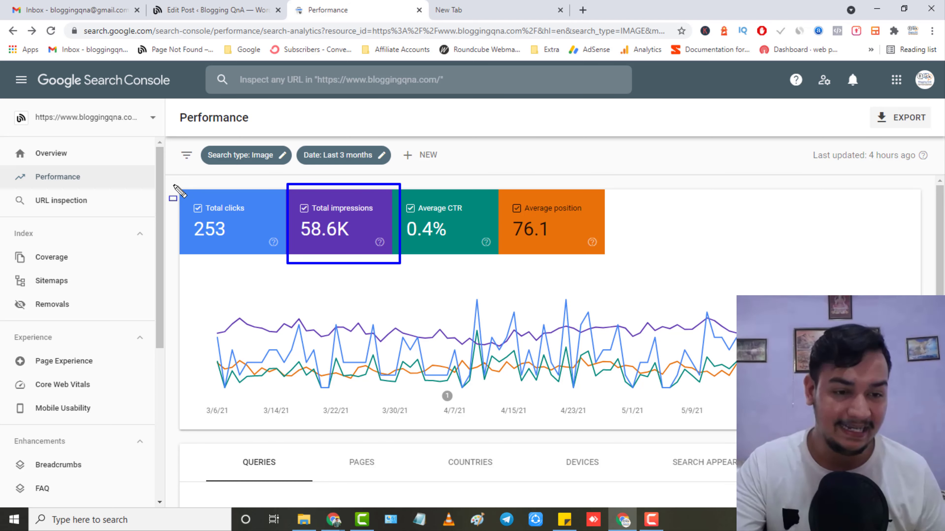
pyautogui.moveTo(174, 185); pyautogui.dragTo(292, 291)
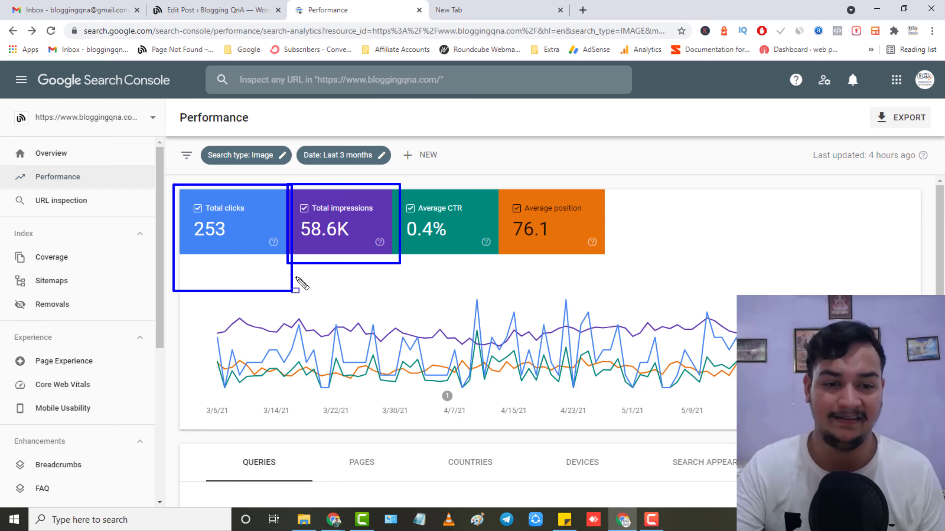
pyautogui.press('Escape')
pyautogui.scroll(-5, 481, 445)
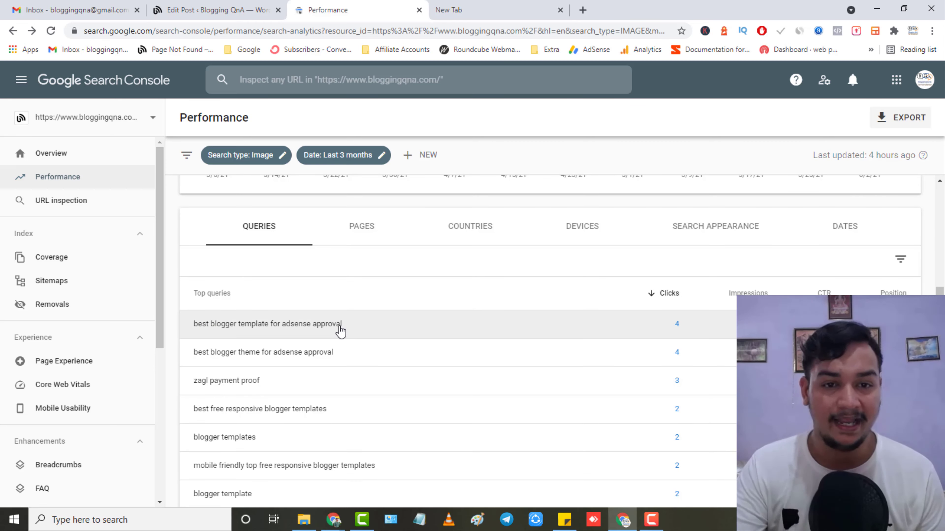
# Search Google for Google Images in a new tab and copy the top Search Console query
pyautogui.click(480, 8)
pyautogui.write('goo')
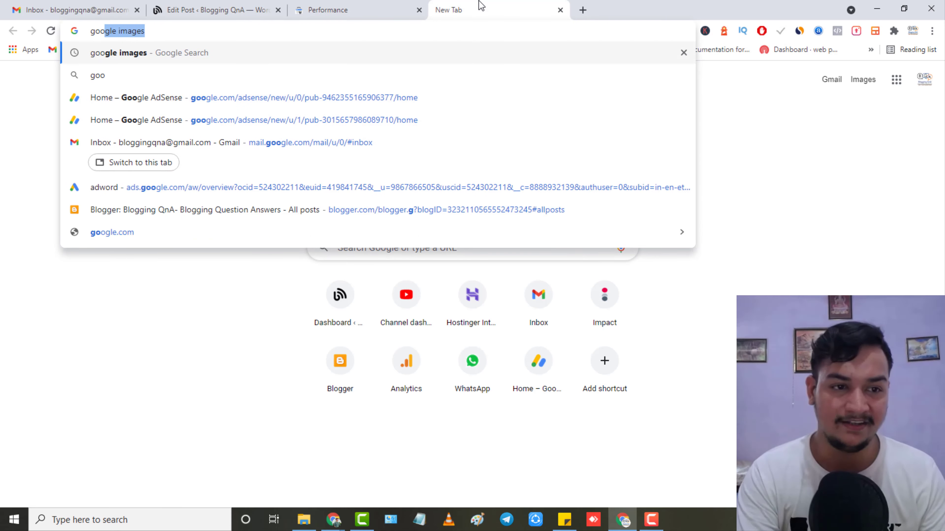
pyautogui.write('gle')
pyautogui.press('Return')
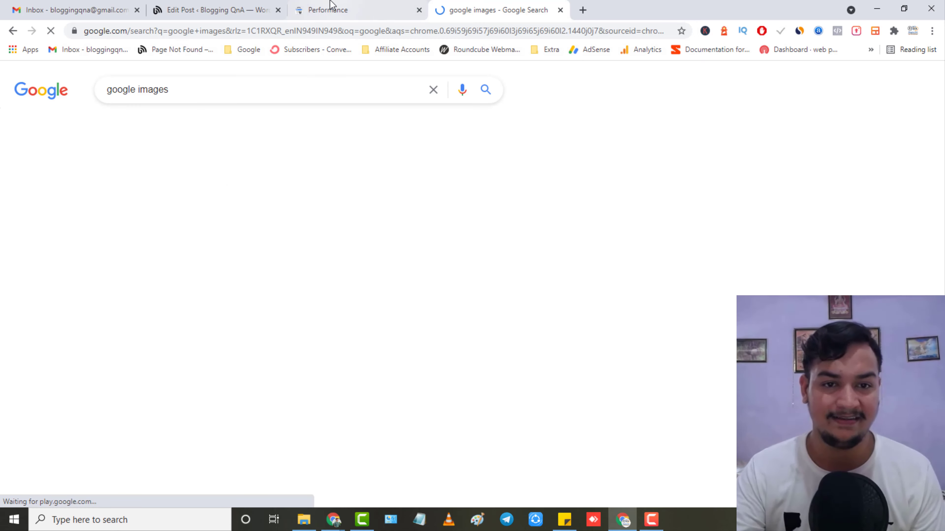
pyautogui.click(329, 8)
pyautogui.moveTo(355, 325); pyautogui.dragTo(194, 336)
pyautogui.hotkey('ctrl', 'c')
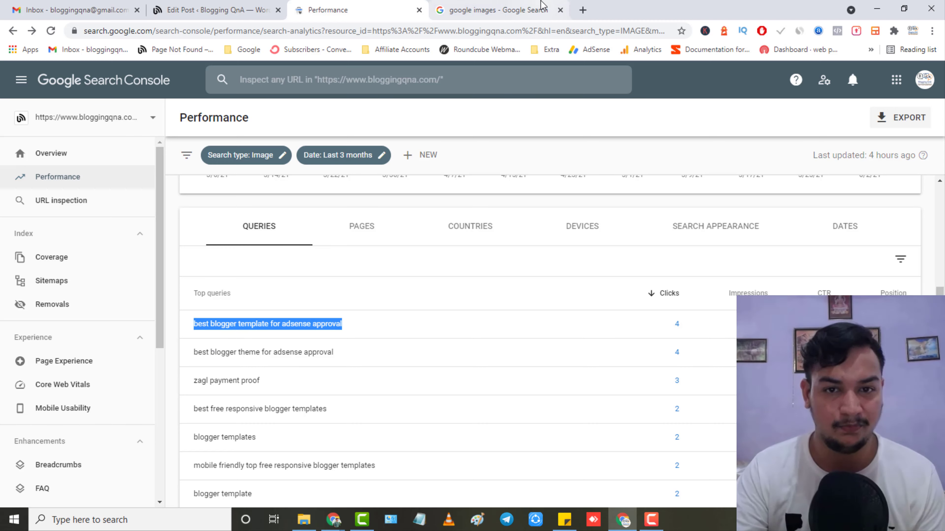
# Search Google Images for 'best blogger template for adsense approval' and preview the blog's Seohub image
pyautogui.click(494, 10)
pyautogui.click(146, 190)
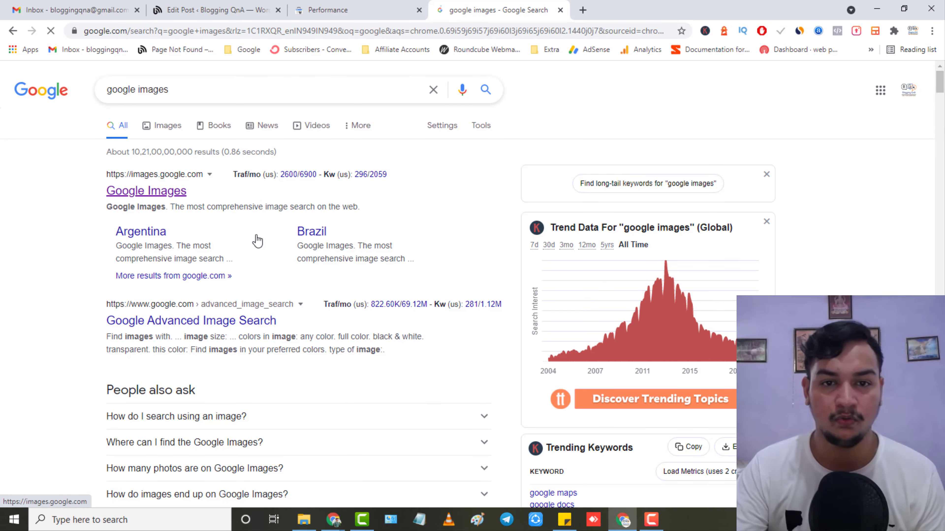
pyautogui.hotkey('ctrl', 'v')
pyautogui.press('Return')
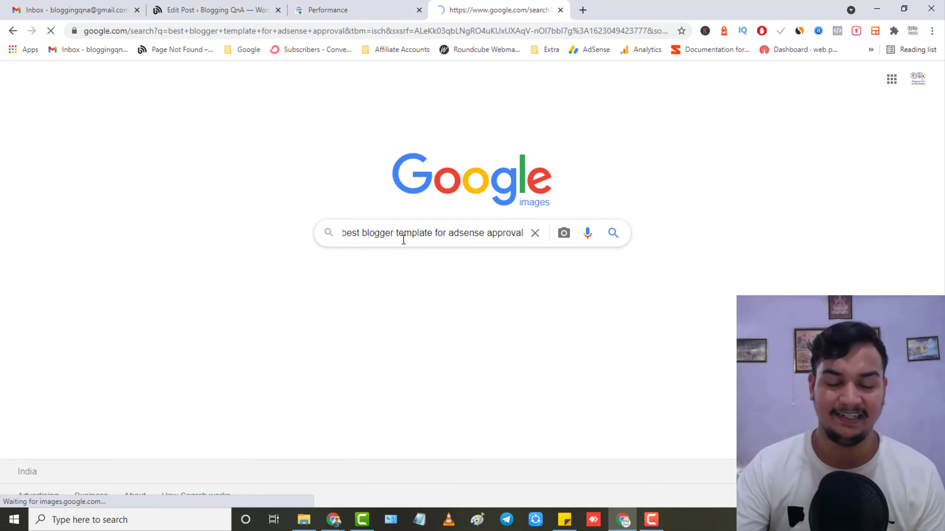
pyautogui.scroll(-3, 531, 290)
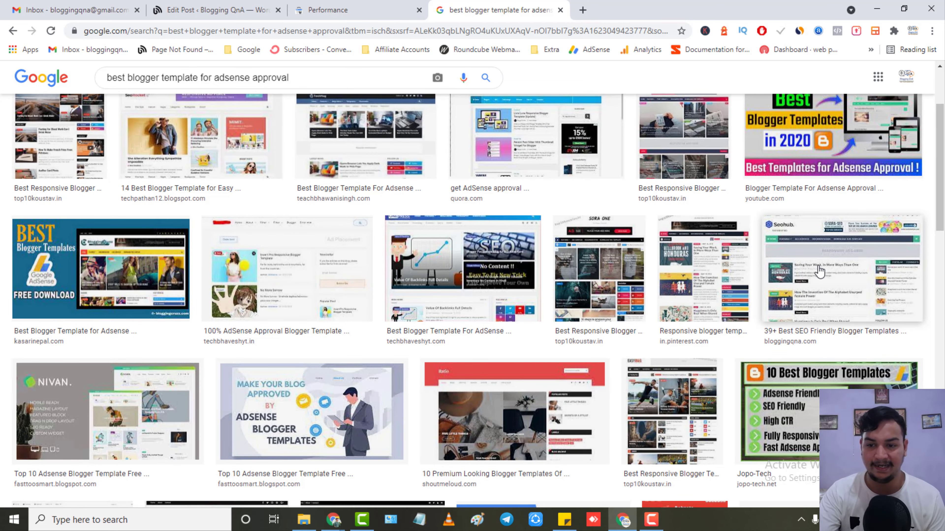
pyautogui.click(820, 272)
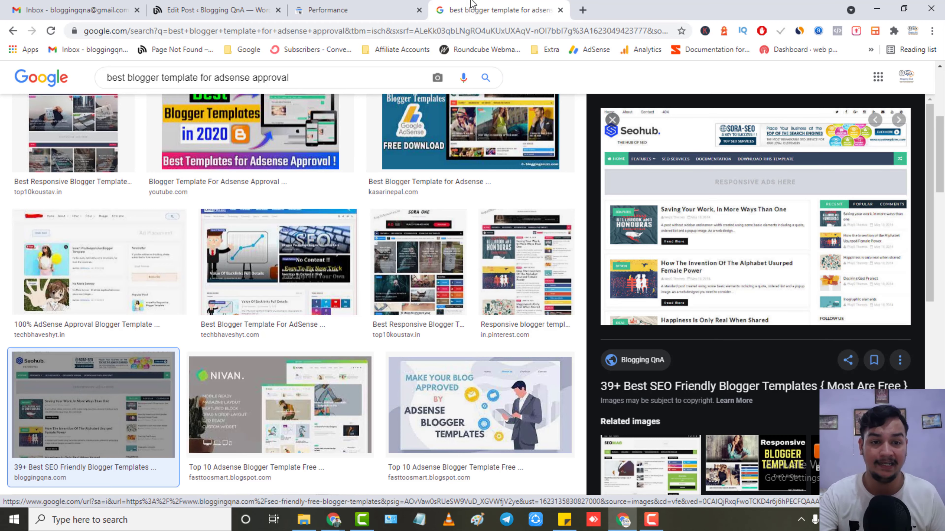
pyautogui.hotkey('ctrl', 'shift', 'Tab')
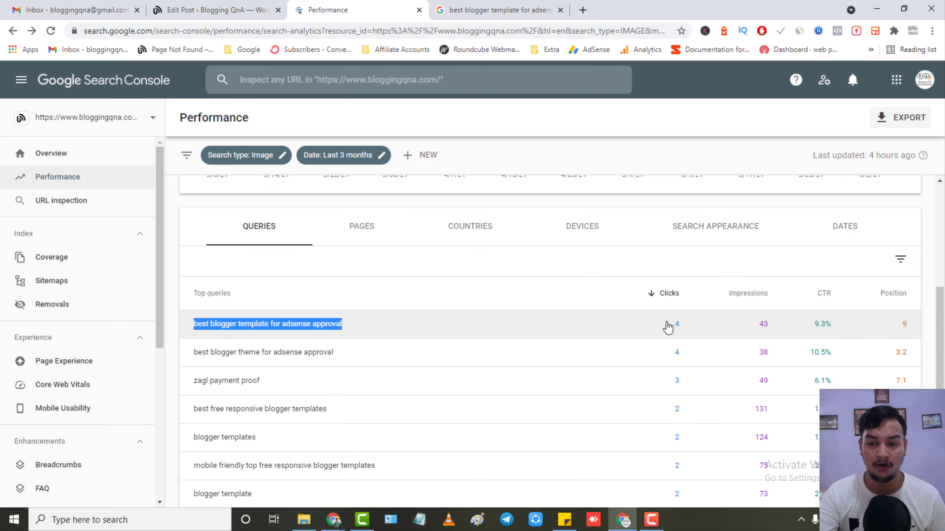
# Scroll through the image-search chart and Queries table to review clicks and impressions
pyautogui.scroll(5, 695, 323)
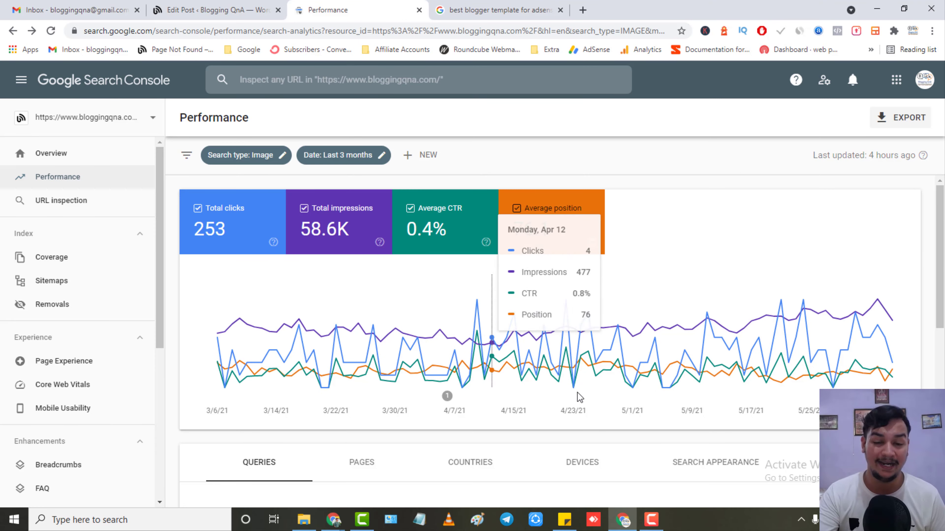
pyautogui.scroll(-6, 634, 428)
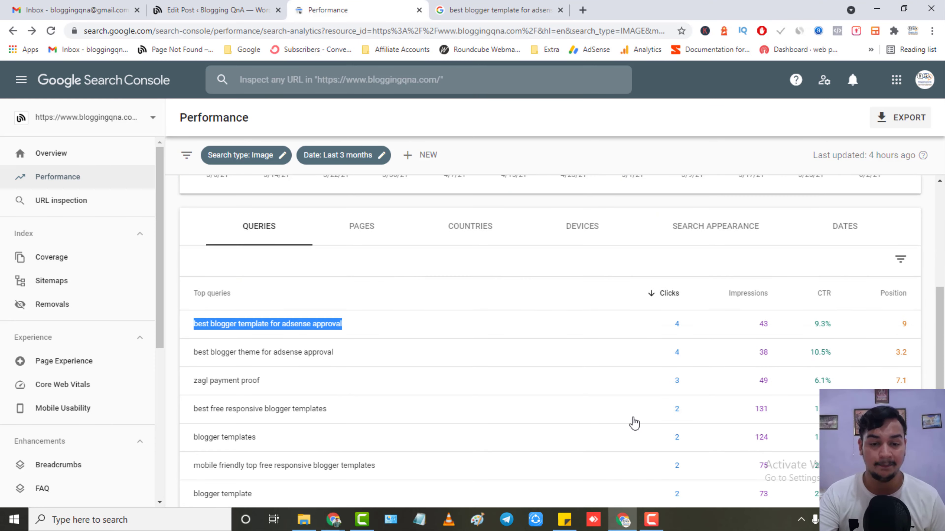
pyautogui.scroll(-4, 313, 372)
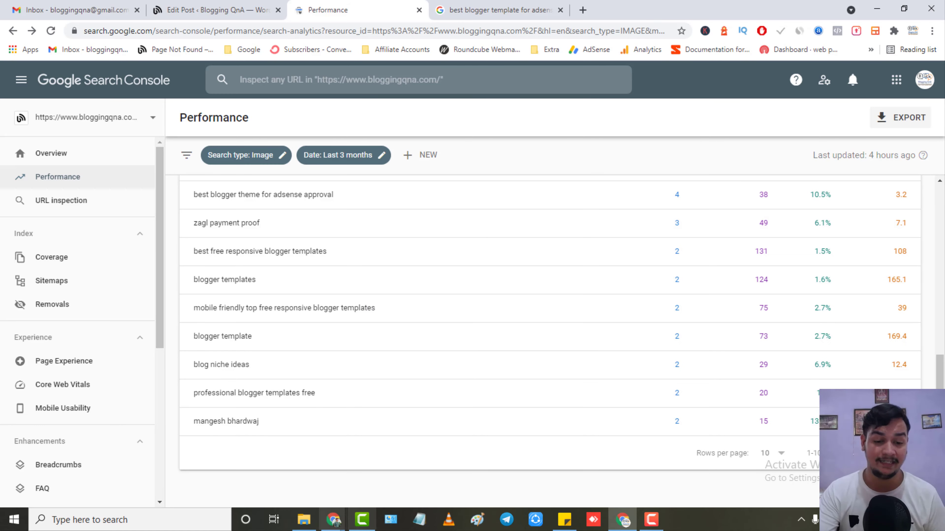
# View the compress-folder.png illustration in the Instagram window, then the TinyPNG compression site
pyautogui.moveTo(334, 520)
pyautogui.click(398, 461)
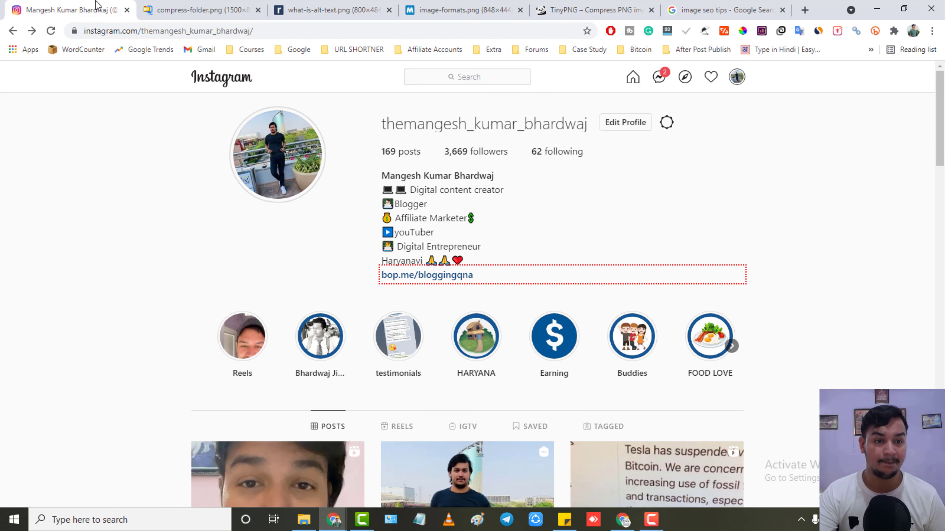
pyautogui.click(184, 5)
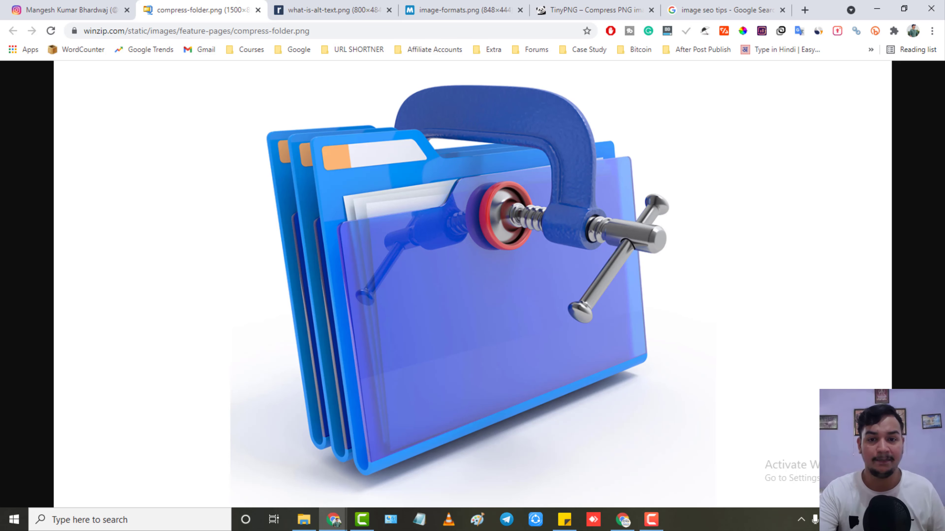
pyautogui.click(610, 5)
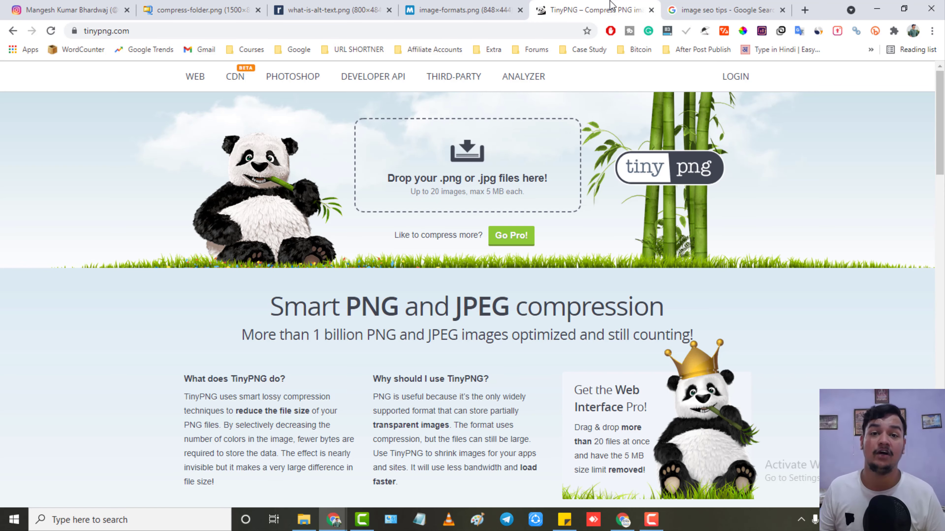
# Upload 'Copy of blogging qna features images' to TinyPNG, shrinking it from 105.6 KB to 25.8 KB (-76%)
pyautogui.click(508, 198)
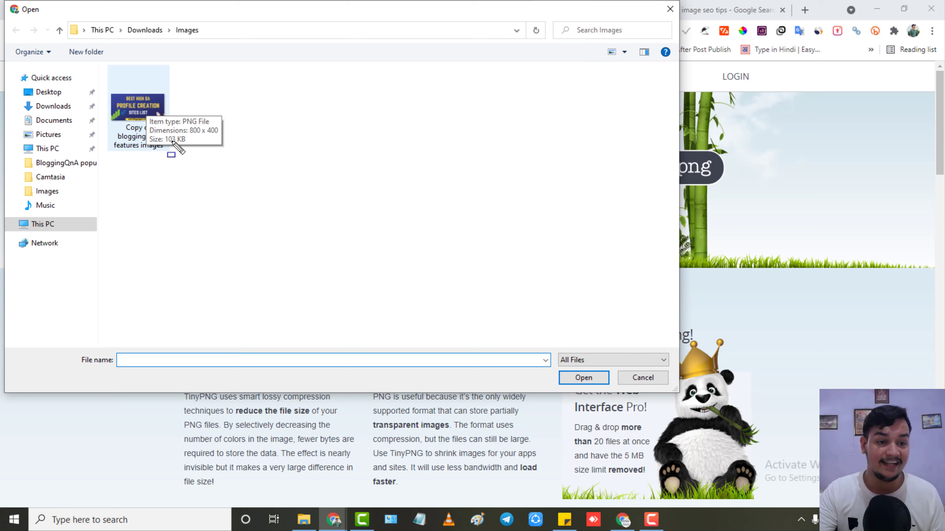
pyautogui.moveTo(138, 106); pyautogui.dragTo(270, 170)
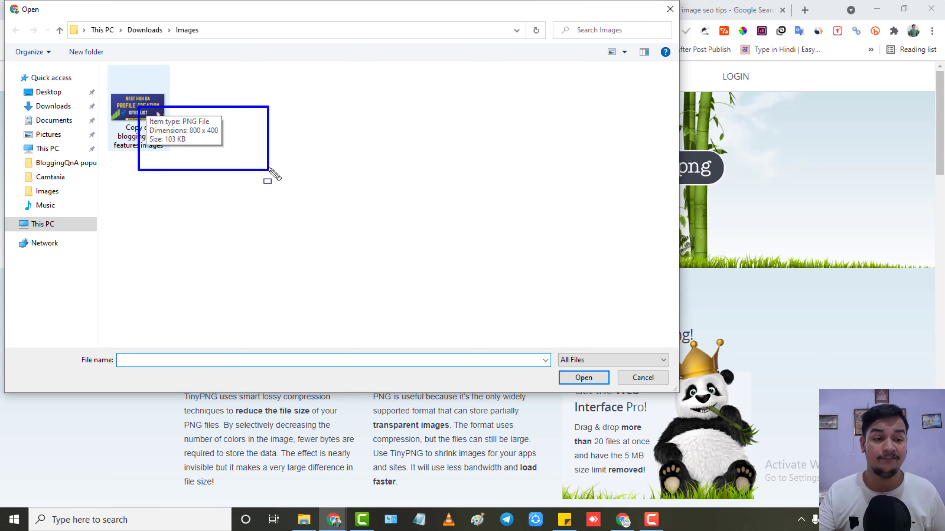
pyautogui.click(139, 101)
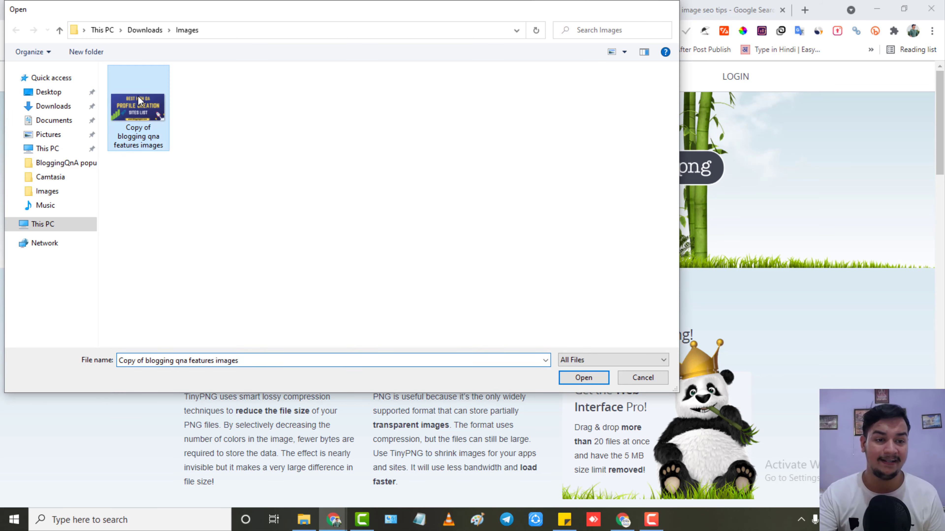
pyautogui.doubleClick(139, 100)
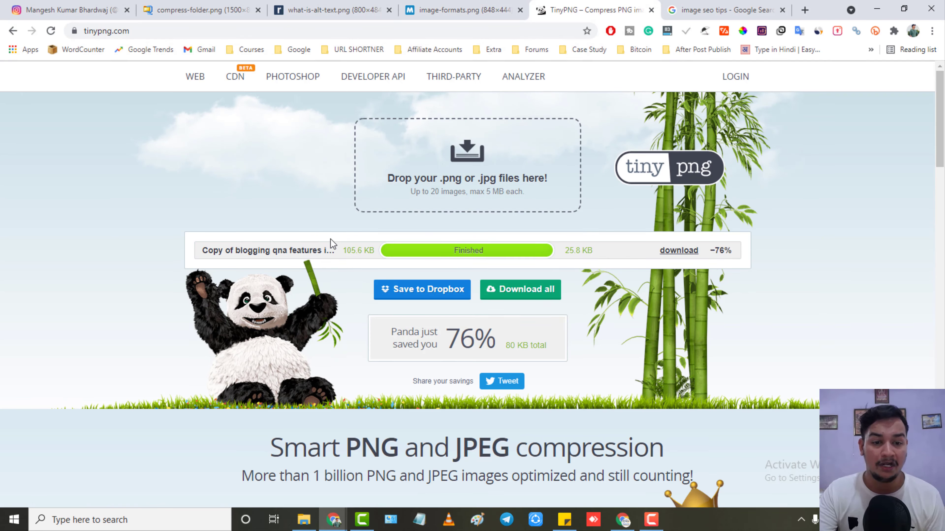
pyautogui.moveTo(331, 238); pyautogui.dragTo(393, 268)
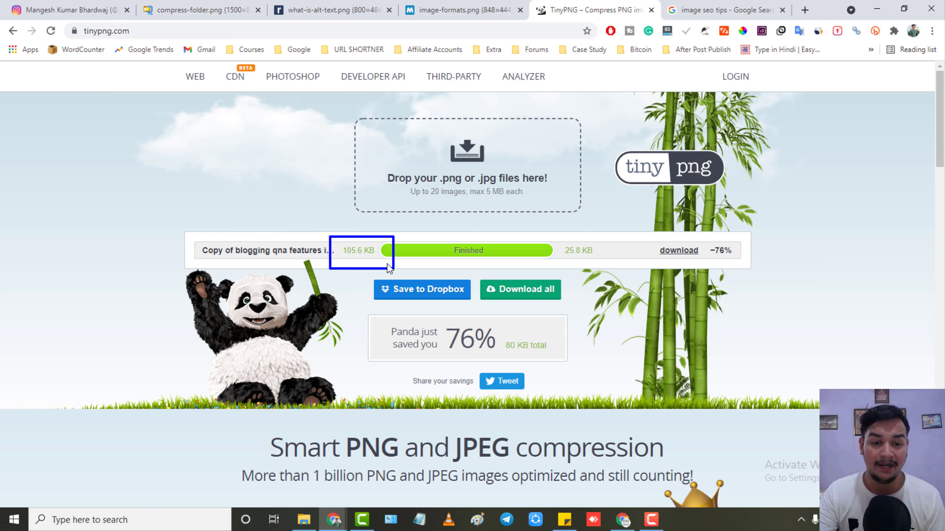
pyautogui.moveTo(644, 237)
pyautogui.mouseDown()
pyautogui.moveTo(688, 264)
pyautogui.moveTo(736, 256)
pyautogui.mouseUp()
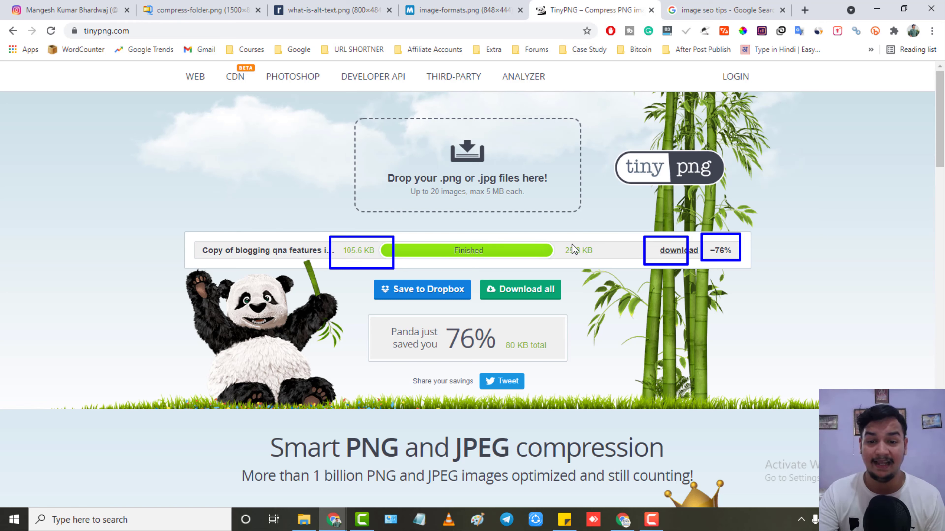
pyautogui.press('Escape')
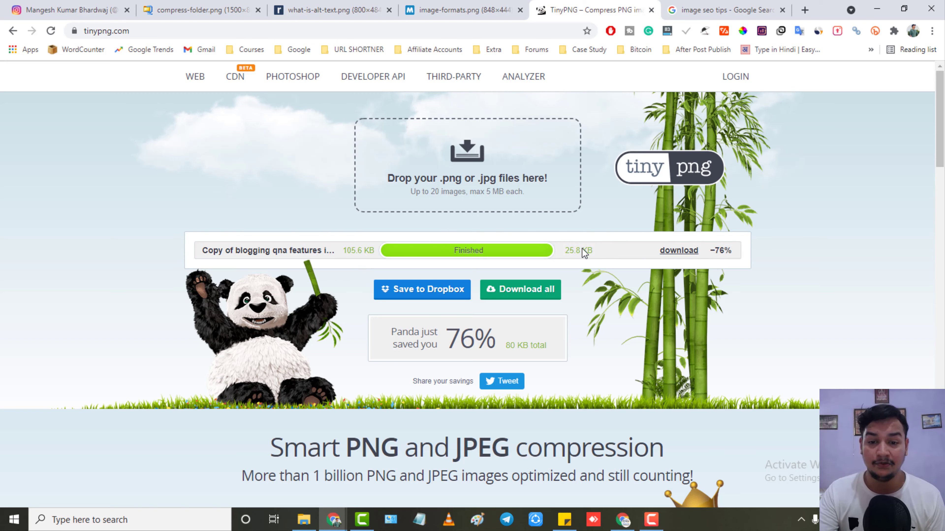
# Save the compressed PNG to Downloads > Images as 'Copy of blogging qna features images (1)'
pyautogui.click(686, 252)
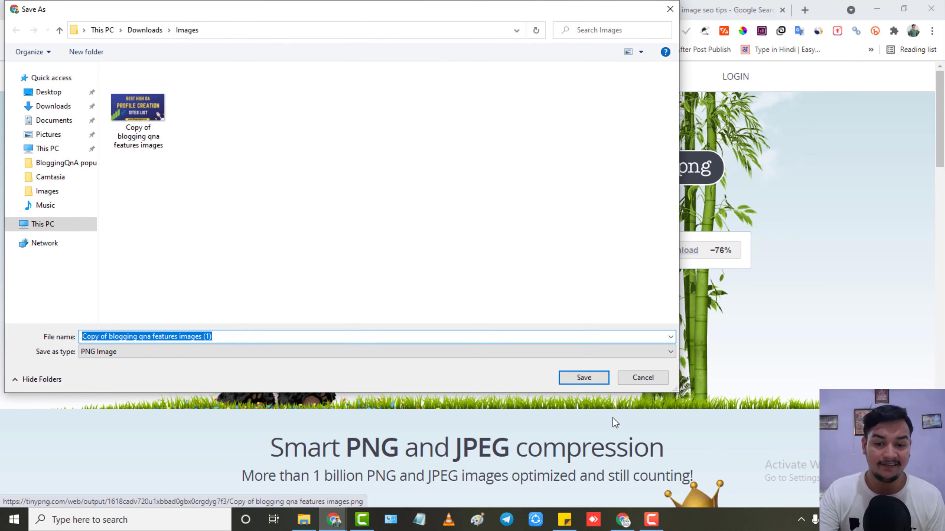
pyautogui.click(584, 378)
pyautogui.click(303, 519)
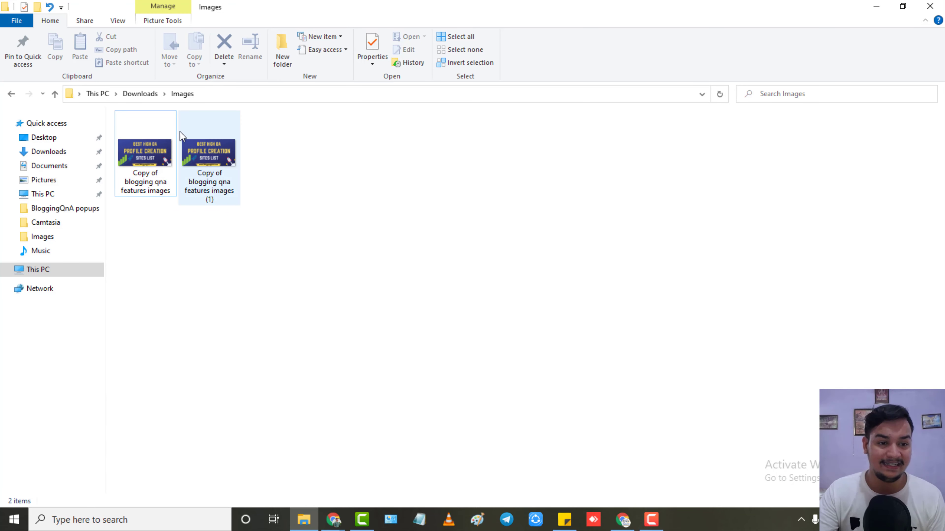
pyautogui.moveTo(178, 126); pyautogui.dragTo(285, 237)
pyautogui.moveTo(110, 120); pyautogui.dragTo(188, 249)
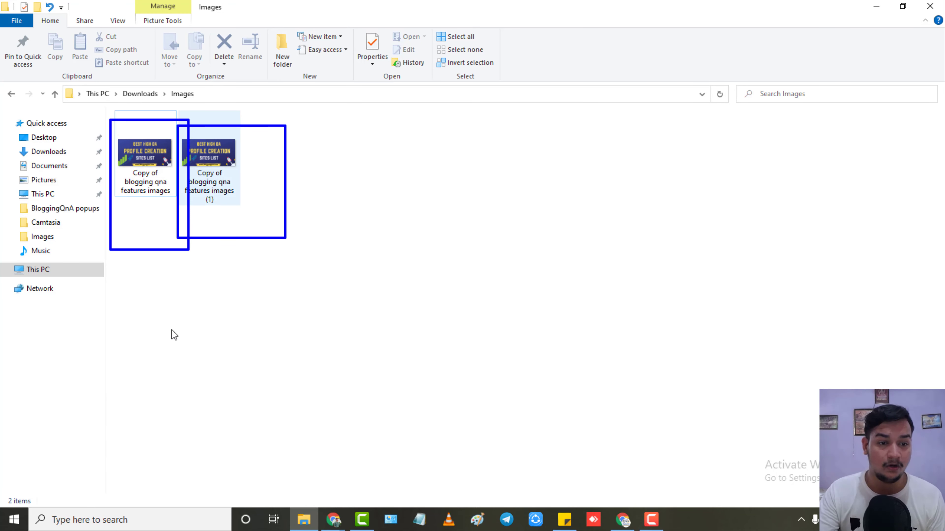
pyautogui.doubleClick(154, 162)
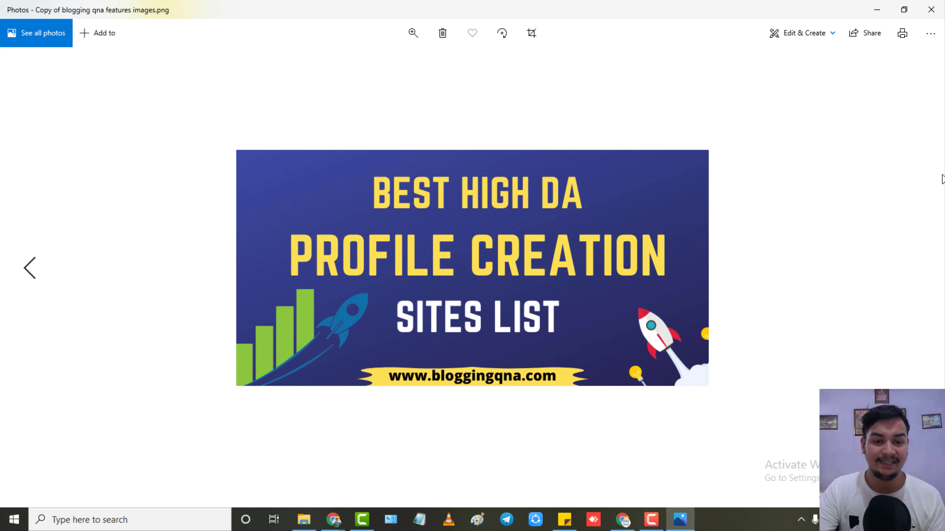
pyautogui.click(943, 4)
pyautogui.doubleClick(217, 164)
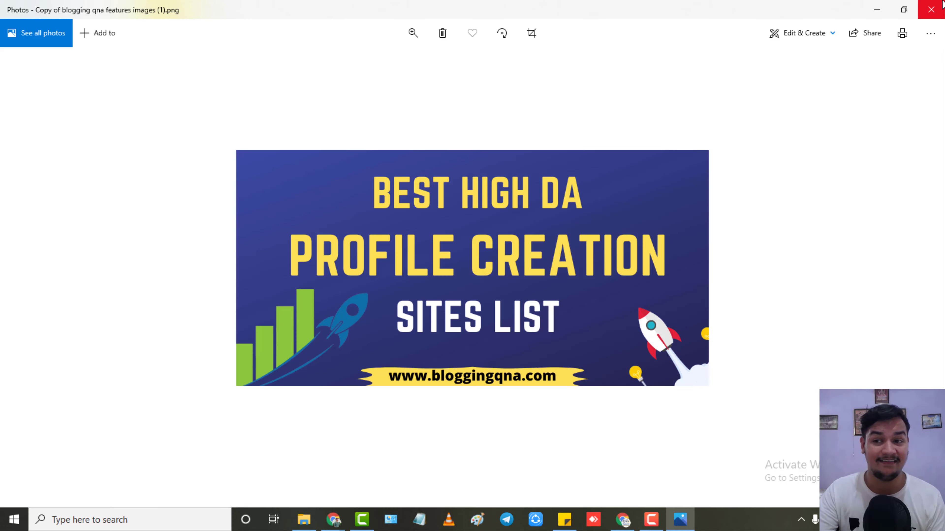
pyautogui.click(931, 9)
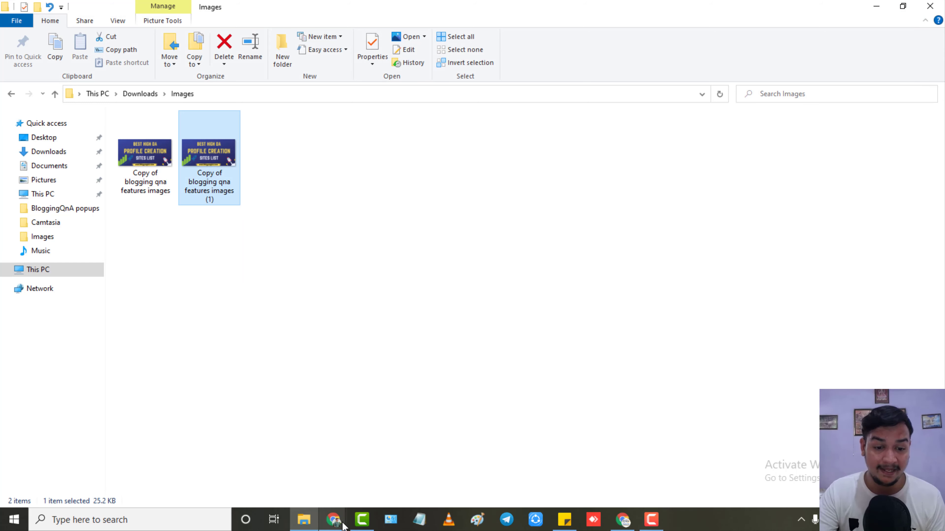
# Show the compress-folder and what-is-alt-text illustrations, then bring the blog dashboard window forward
pyautogui.moveTo(339, 523)
pyautogui.click(397, 473)
pyautogui.click(197, 10)
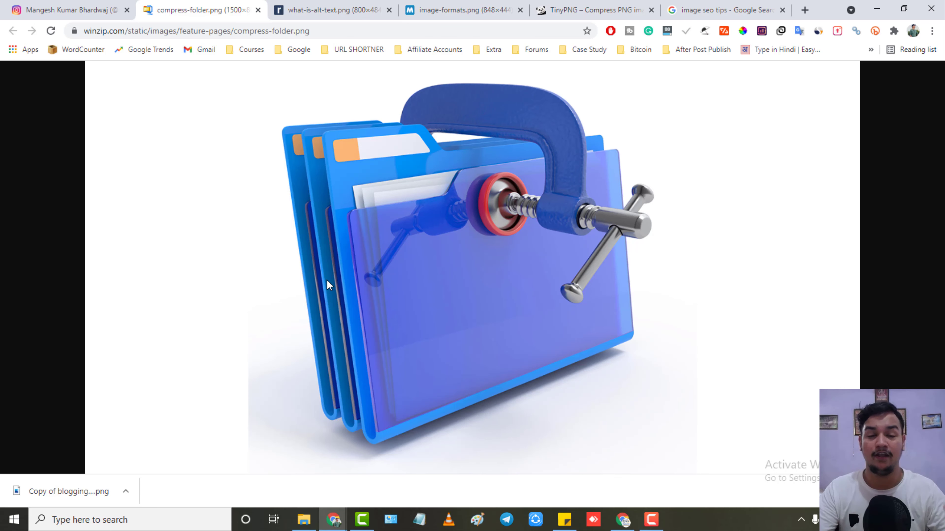
pyautogui.click(352, 5)
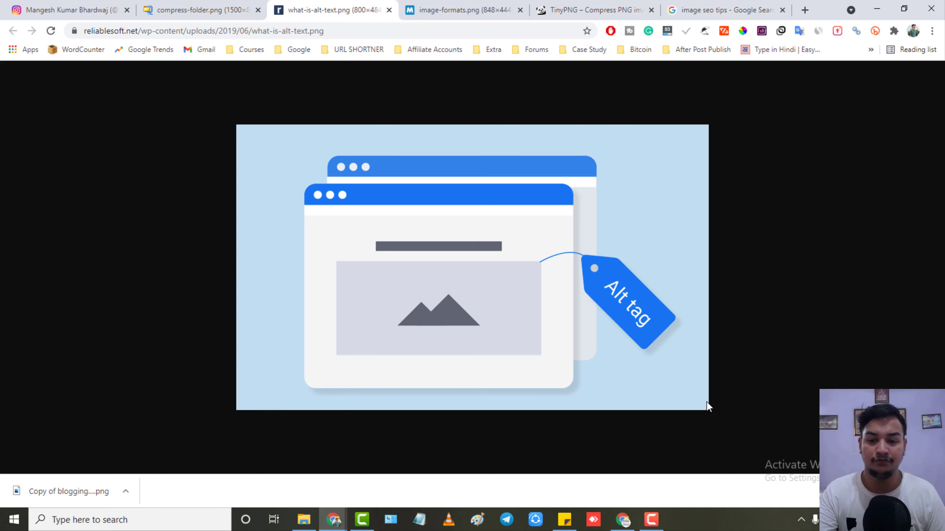
pyautogui.click(623, 520)
# Open the Flyout Review post's featured image library and highlight the Alt Text, Title and Description fields
pyautogui.click(179, 9)
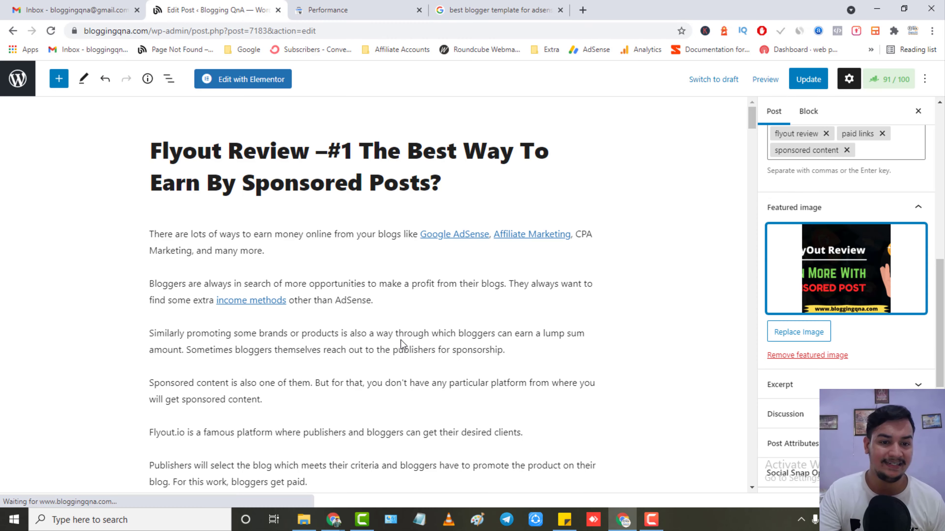
pyautogui.click(838, 257)
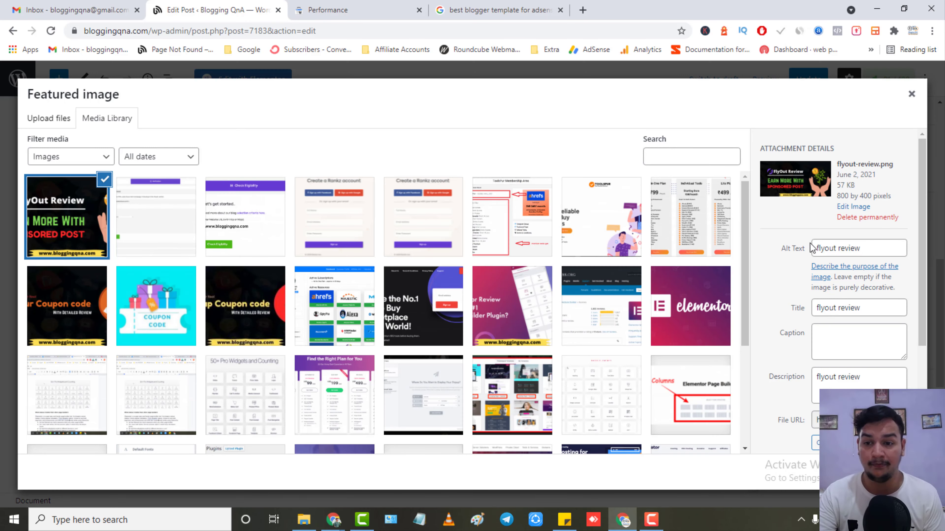
pyautogui.moveTo(799, 234); pyautogui.dragTo(925, 254)
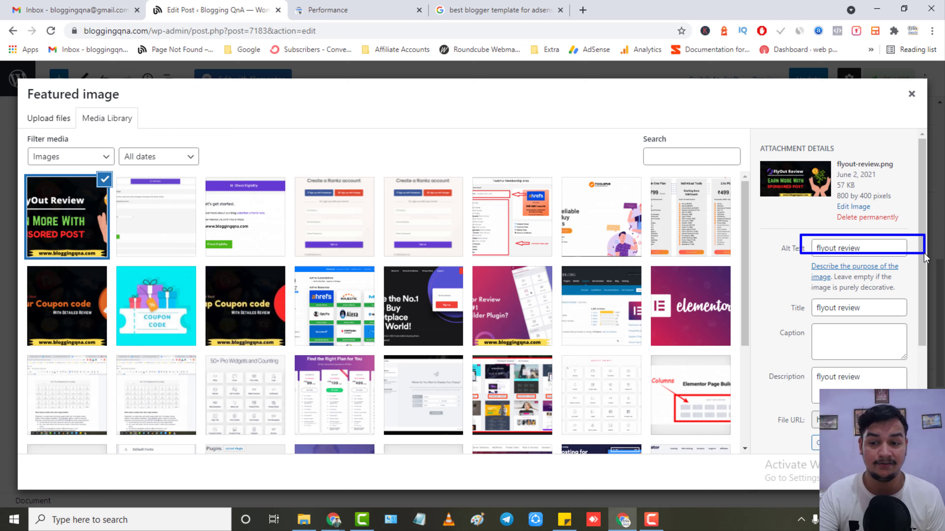
pyautogui.moveTo(805, 287); pyautogui.dragTo(920, 325)
pyautogui.moveTo(797, 359); pyautogui.dragTo(930, 423)
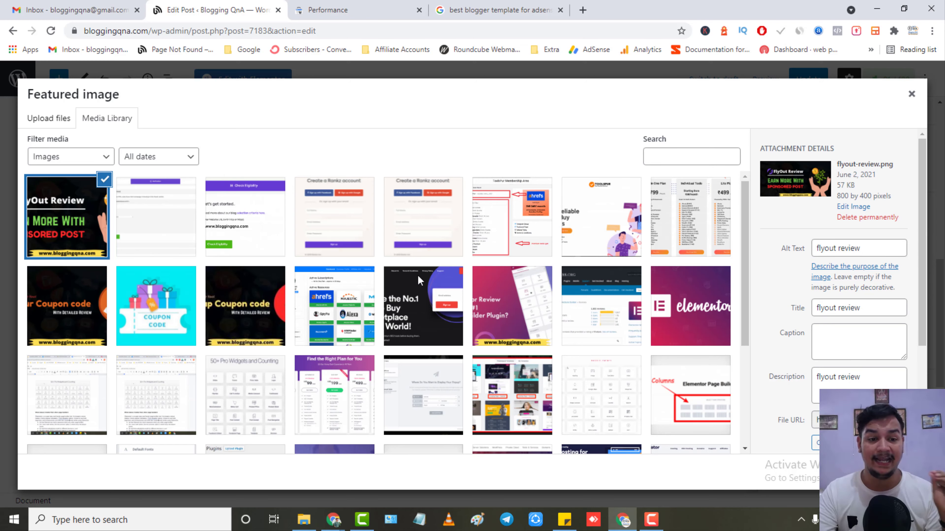
# Show the coupon code image's details, highlighting its 'toolszap coupon code' alt text and title
pyautogui.click(251, 287)
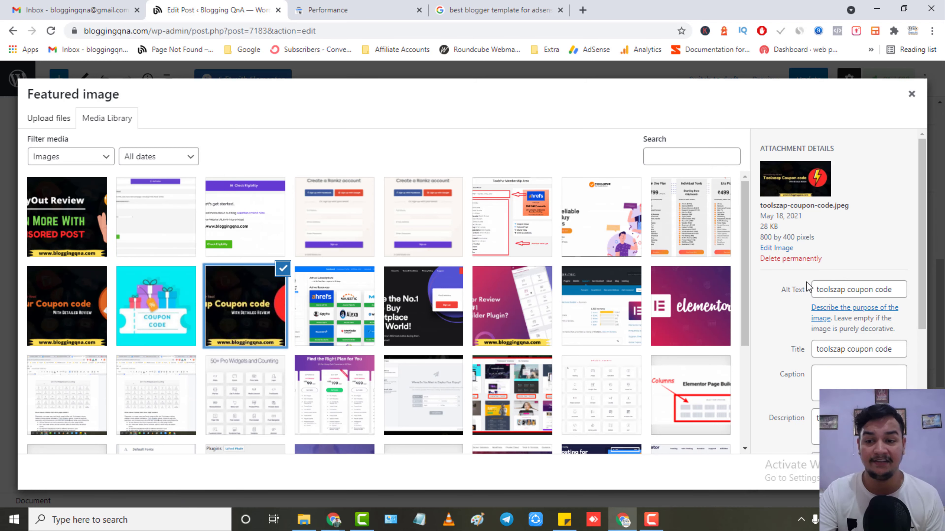
pyautogui.moveTo(801, 273)
pyautogui.mouseDown()
pyautogui.moveTo(830, 294)
pyautogui.moveTo(918, 304)
pyautogui.mouseUp()
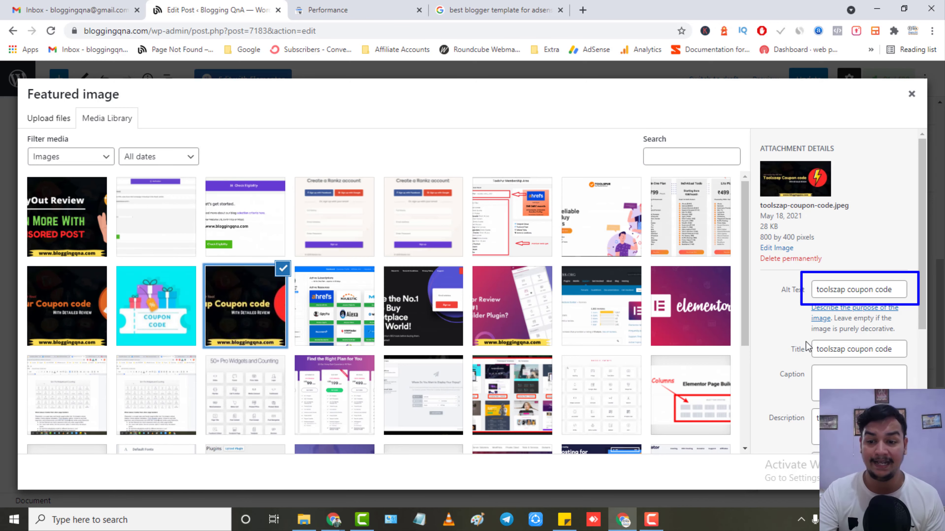
pyautogui.moveTo(803, 340); pyautogui.dragTo(903, 374)
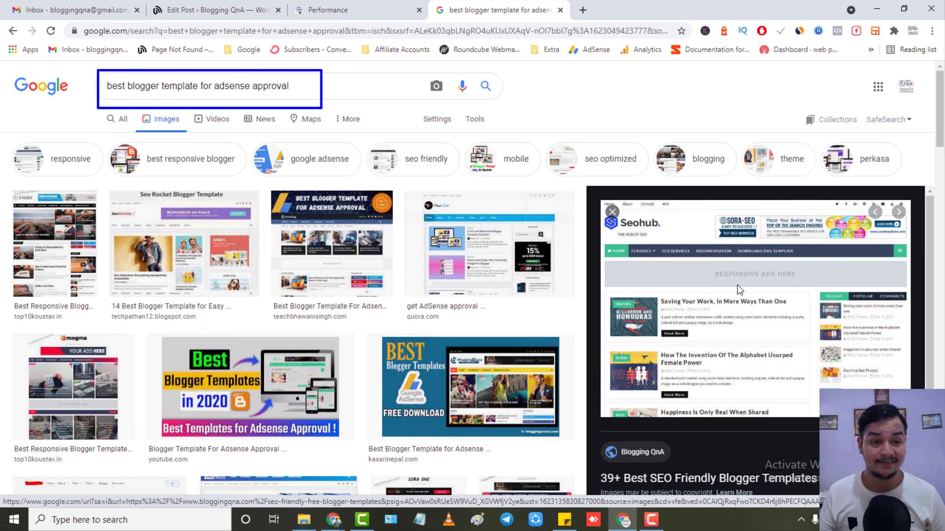
# Box the 'best blogger template for adsense approval' query and its image preview
pyautogui.moveTo(98, 62); pyautogui.dragTo(289, 124)
pyautogui.moveTo(606, 193)
pyautogui.mouseDown()
pyautogui.moveTo(824, 409)
pyautogui.moveTo(924, 458)
pyautogui.mouseUp()
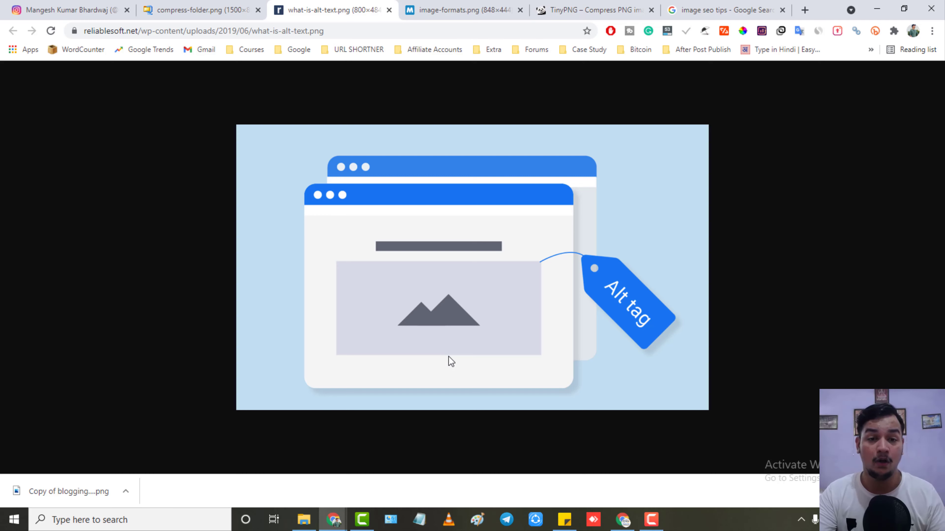
# Show the image-formats.png illustration, boxing PNG and JPG, then return to the WordPress featured-image library
pyautogui.click(461, 10)
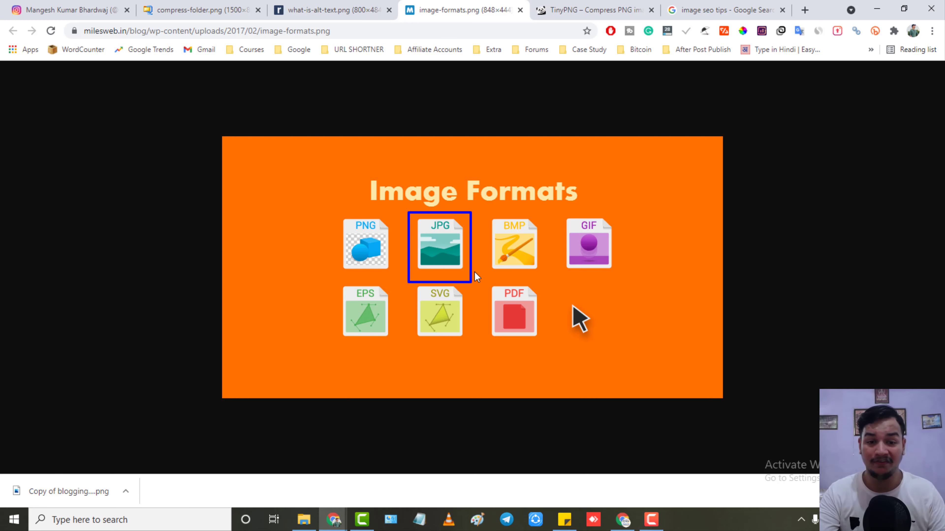
pyautogui.moveTo(317, 207)
pyautogui.mouseDown()
pyautogui.moveTo(408, 280)
pyautogui.moveTo(489, 291)
pyautogui.mouseUp()
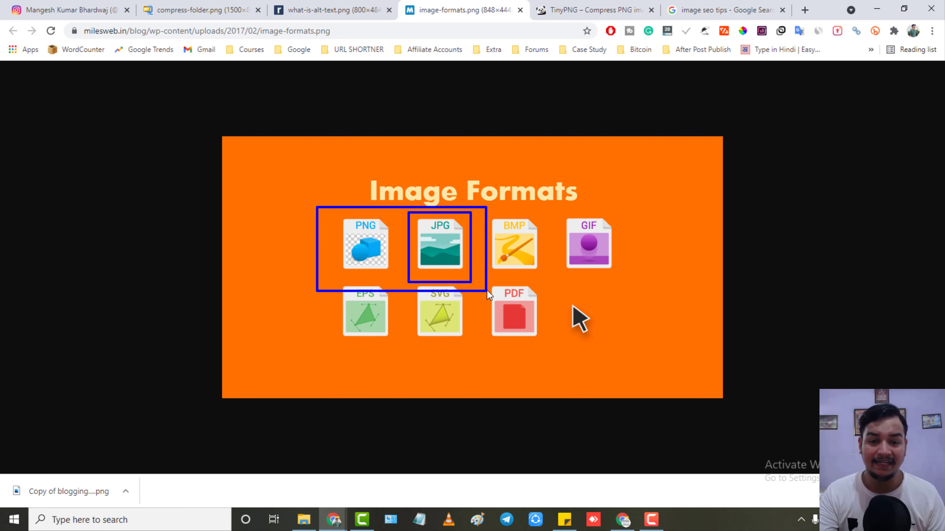
pyautogui.moveTo(311, 204)
pyautogui.mouseDown()
pyautogui.moveTo(500, 305)
pyautogui.moveTo(498, 288)
pyautogui.mouseUp()
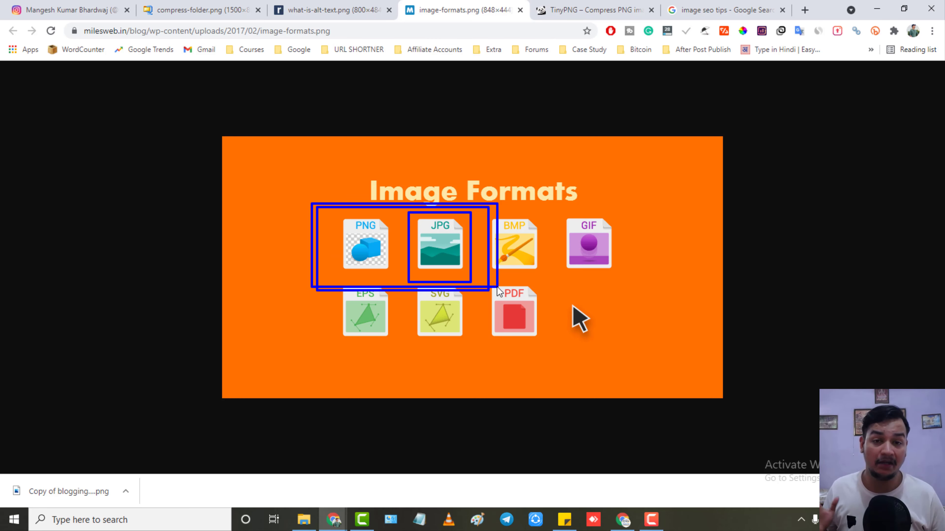
pyautogui.press('Escape')
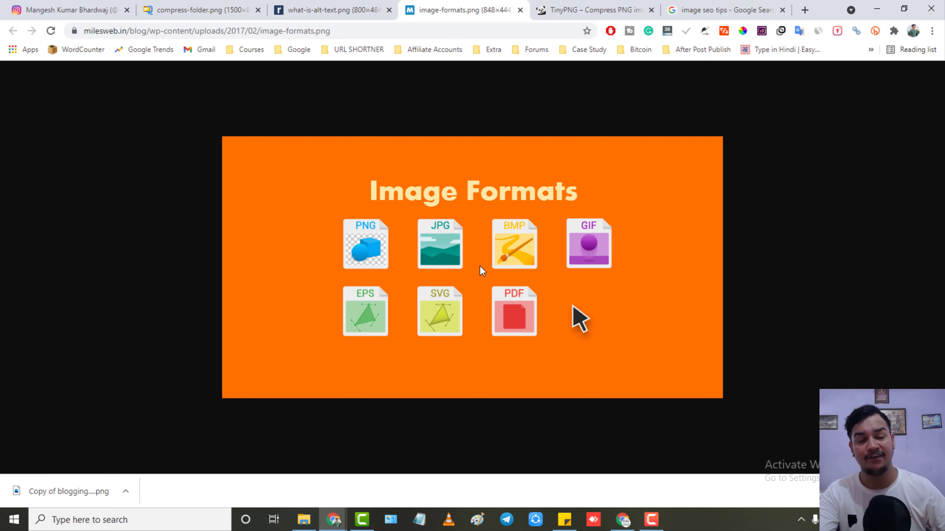
pyautogui.moveTo(315, 201); pyautogui.dragTo(487, 283)
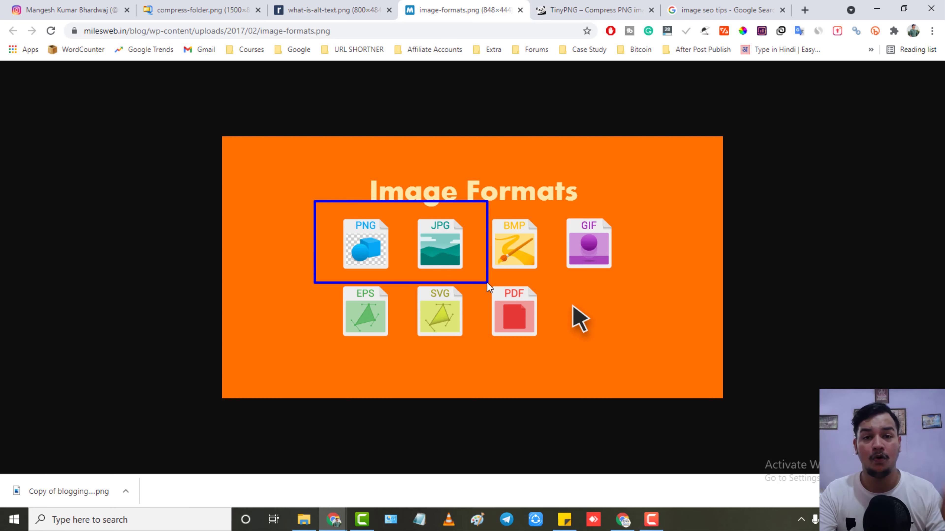
pyautogui.moveTo(314, 201); pyautogui.dragTo(498, 285)
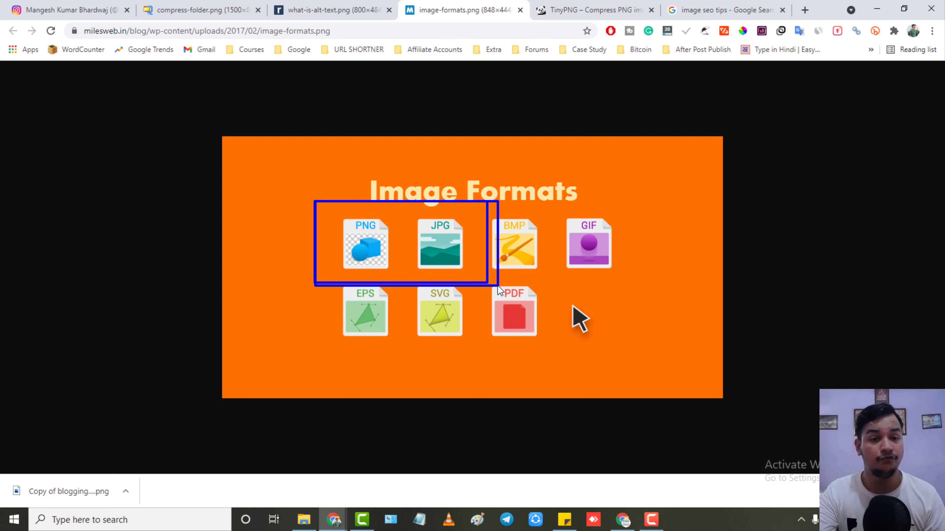
pyautogui.press('Escape')
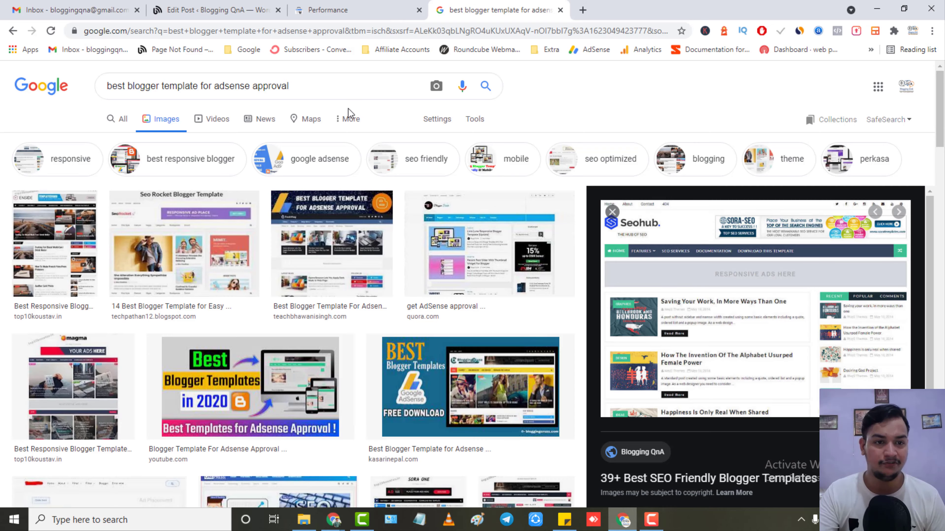
pyautogui.click(217, 10)
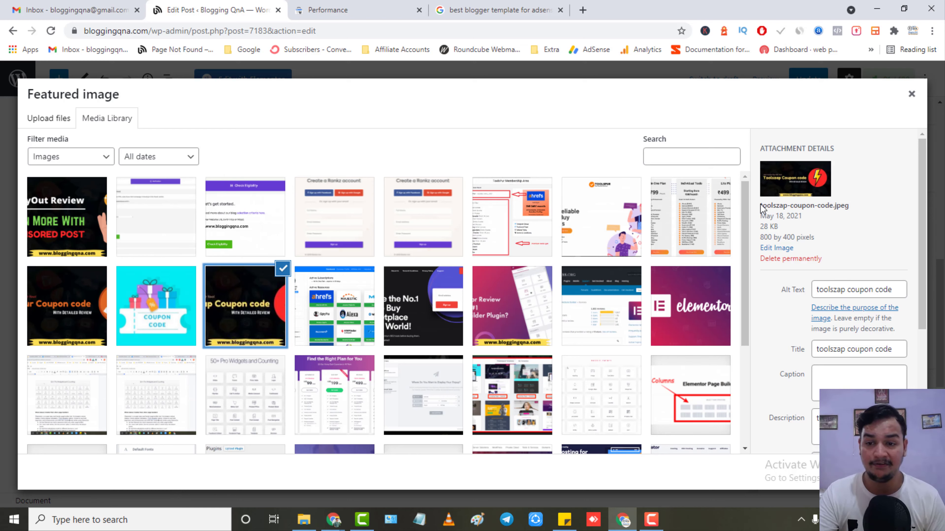
# Highlight the hyphenated attachment file name, then bring the File Explorer Images folder window forward
pyautogui.moveTo(761, 206); pyautogui.dragTo(802, 210)
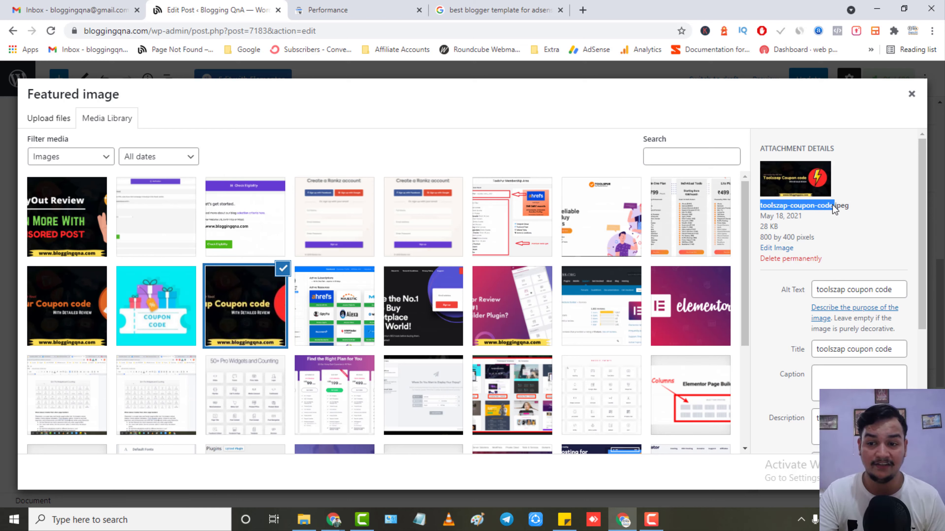
pyautogui.click(806, 216)
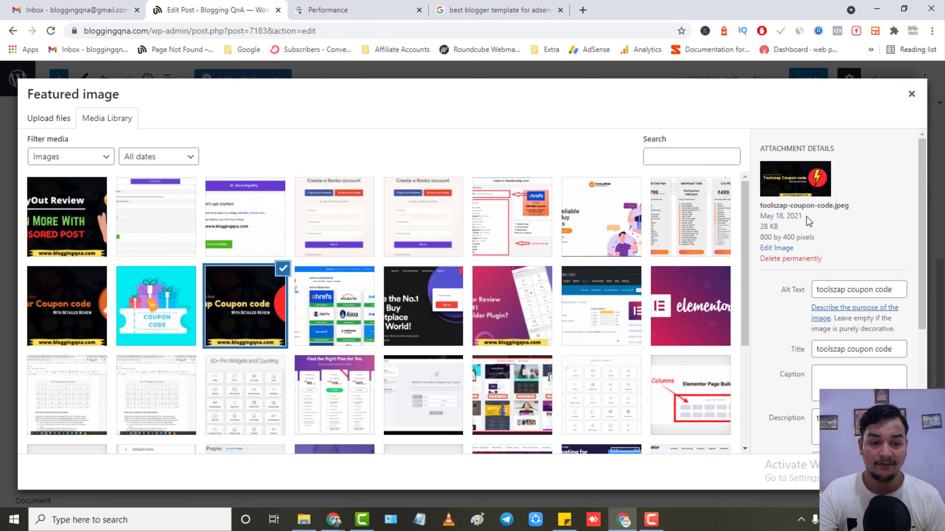
pyautogui.click(314, 529)
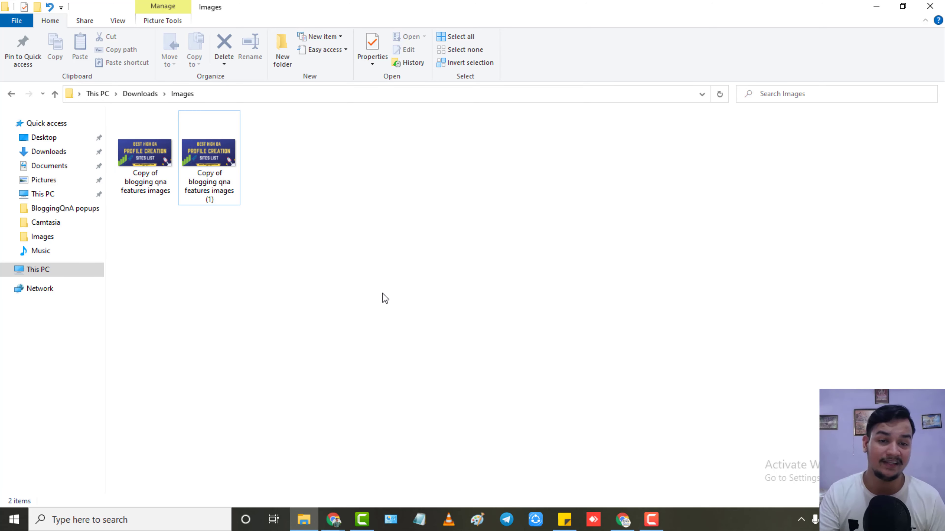
# Preview the second banner copy, then rename it 'high da pa profile creation sites list'
pyautogui.doubleClick(209, 184)
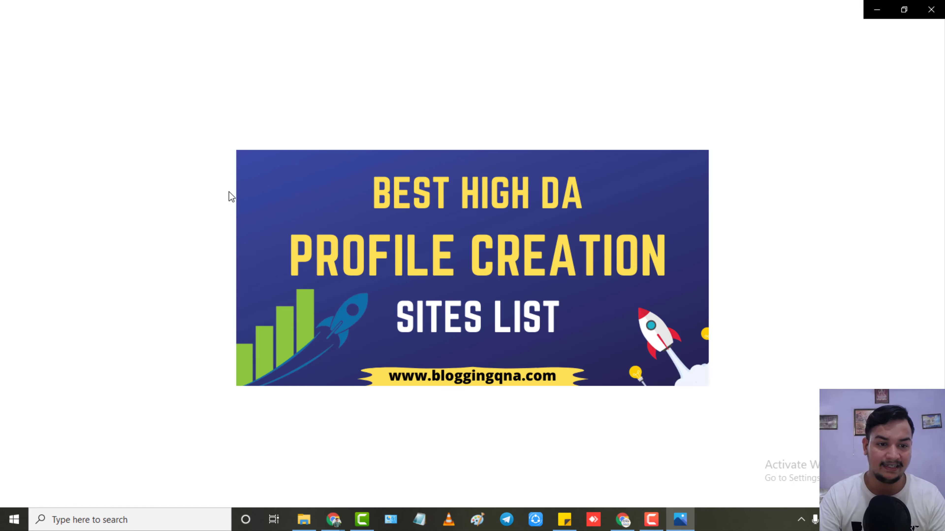
pyautogui.click(931, 10)
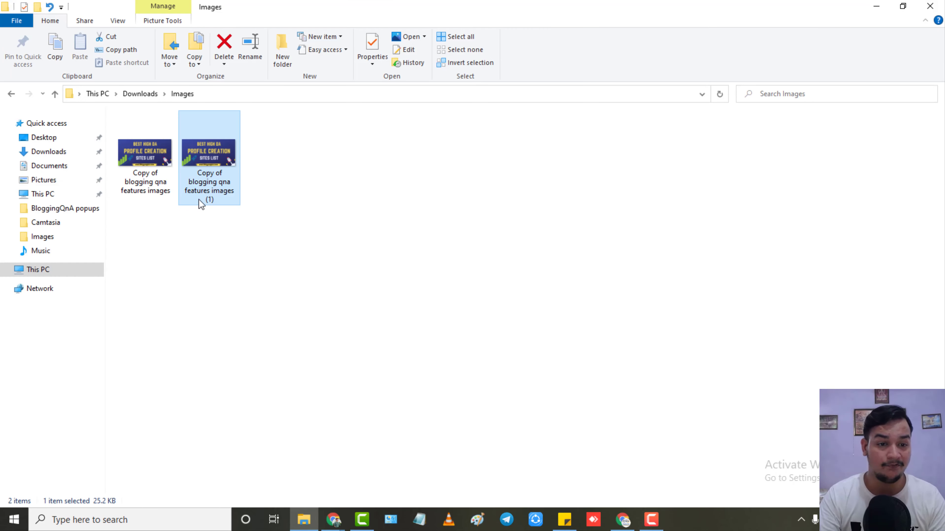
pyautogui.click(220, 170)
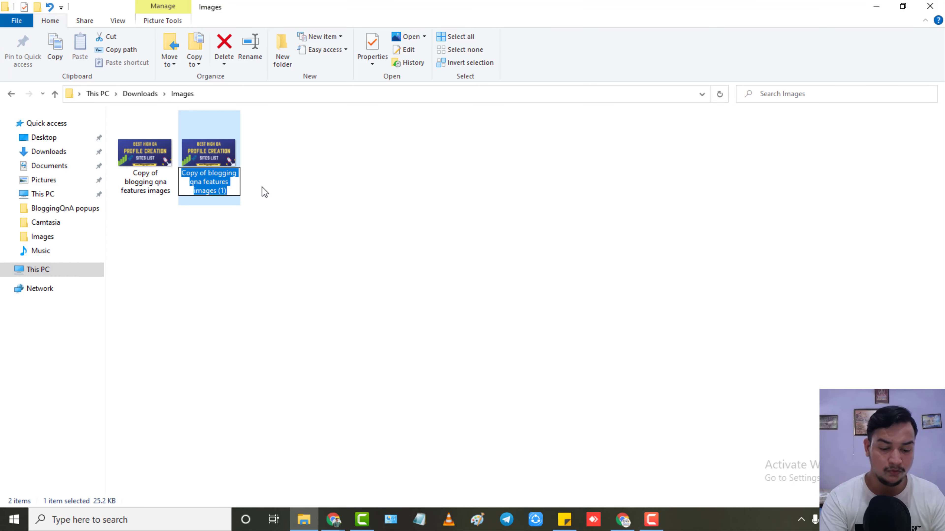
pyautogui.write('high da')
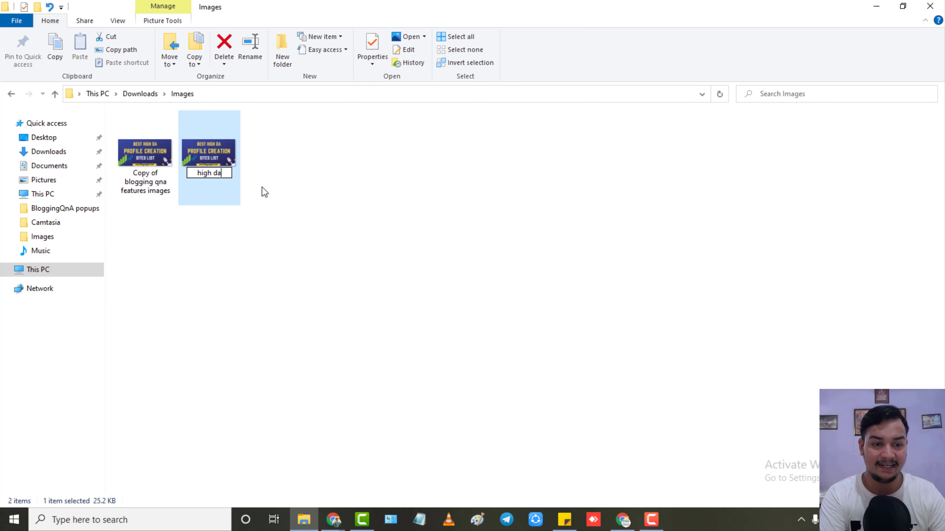
pyautogui.write(' pa profi')
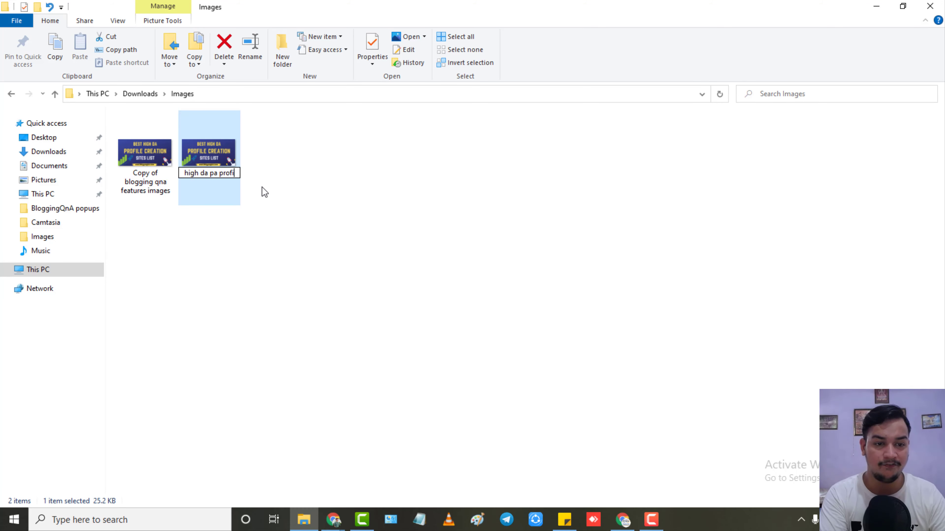
pyautogui.write('le creation')
pyautogui.write('sites list')
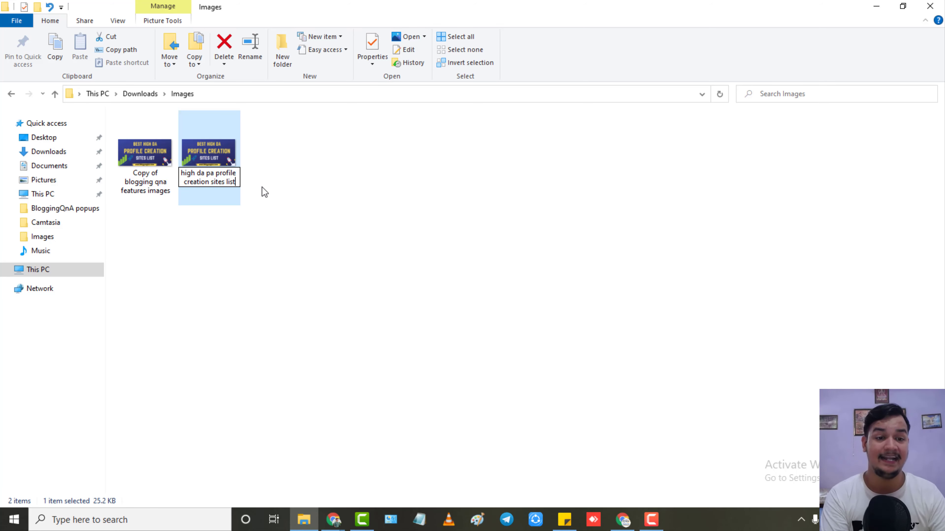
pyautogui.press('Return')
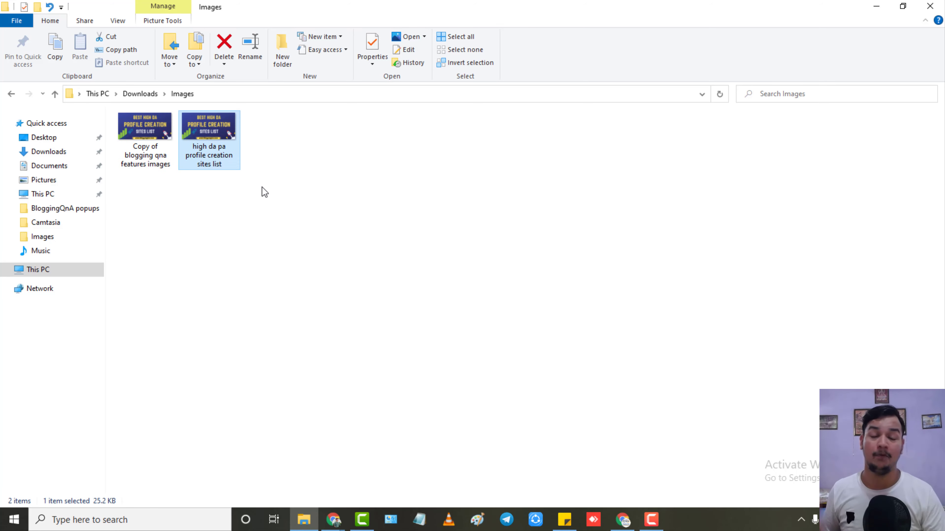